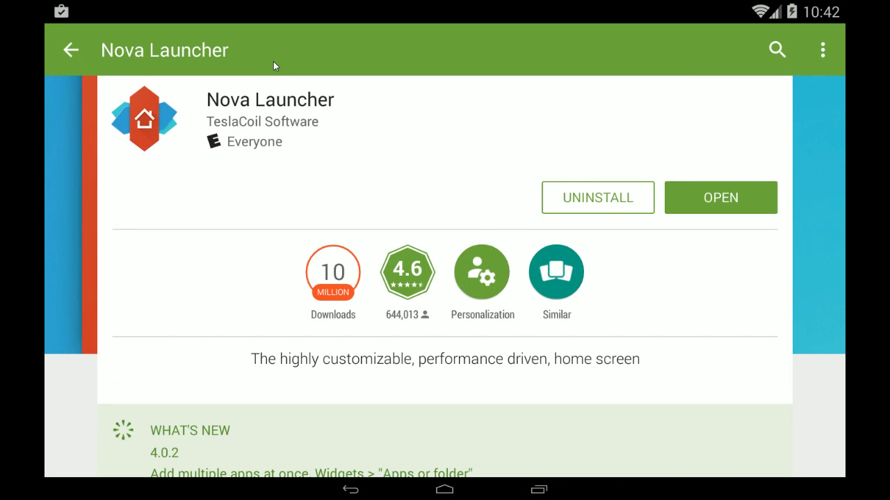
# Go back from the app page through My apps to the Google Play home page.
pyautogui.click(70, 61)
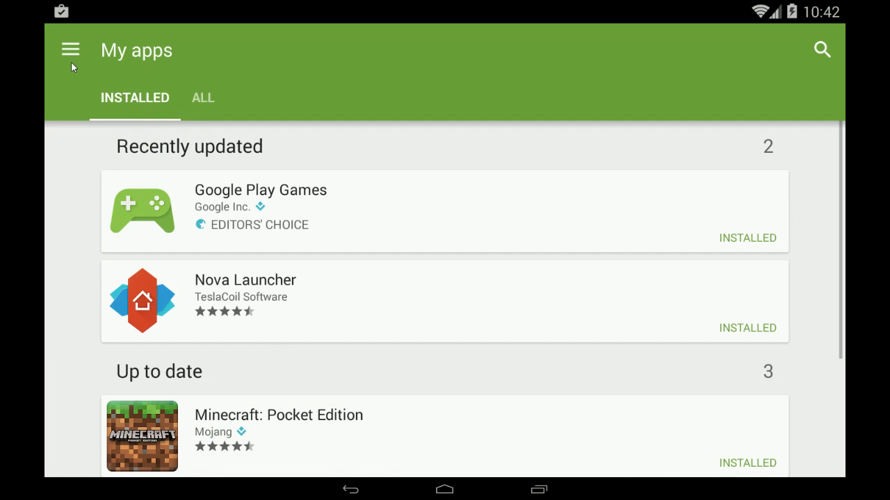
pyautogui.scroll(-3, 249, 435)
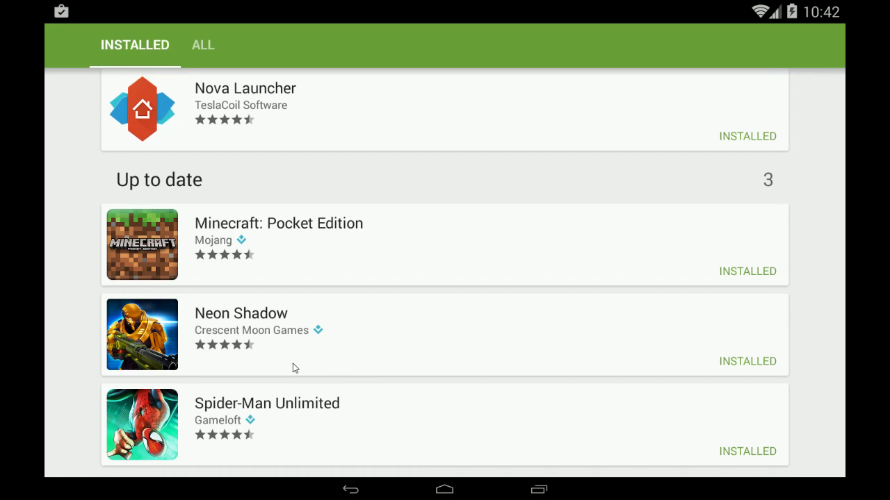
pyautogui.scroll(3, 348, 264)
pyautogui.press('Escape')
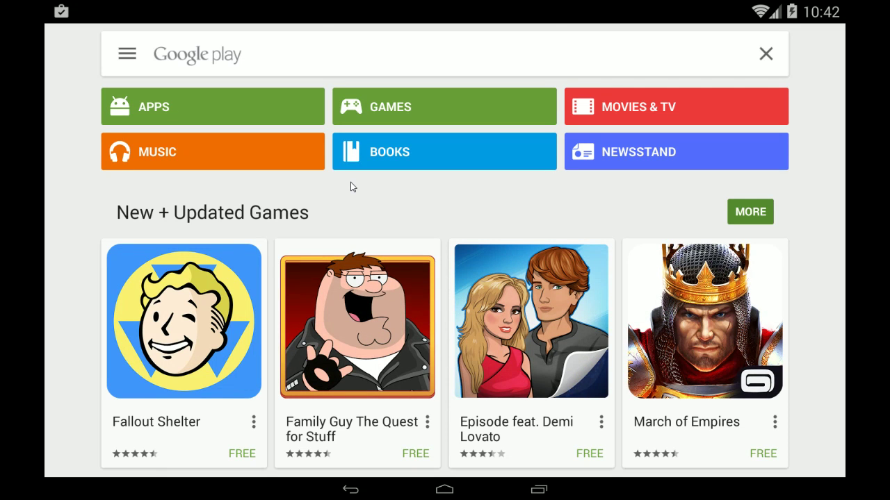
# Scroll through the Play home page's category sections and New + Updated Games, then return to the top.
pyautogui.scroll(-2, 806, 188)
pyautogui.scroll(-5, 809, 193)
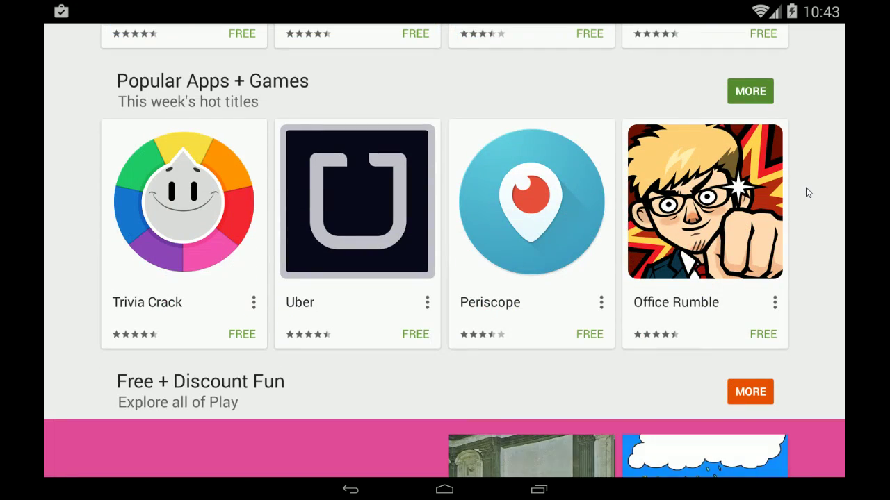
pyautogui.scroll(-5, 806, 191)
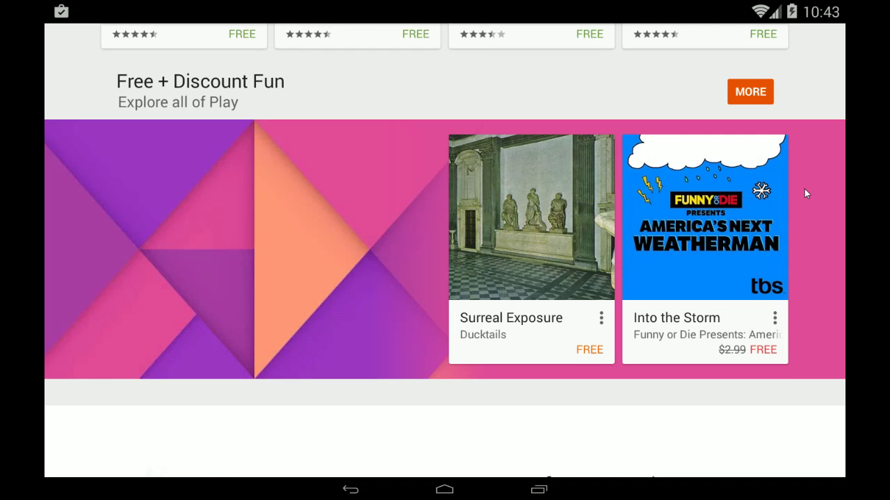
pyautogui.scroll(-4, 804, 189)
pyautogui.scroll(-6, 804, 194)
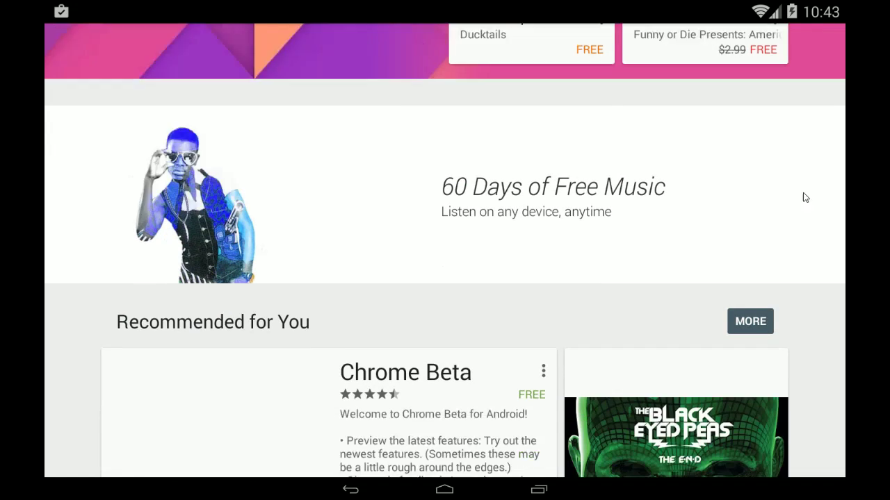
pyautogui.scroll(-4, 804, 202)
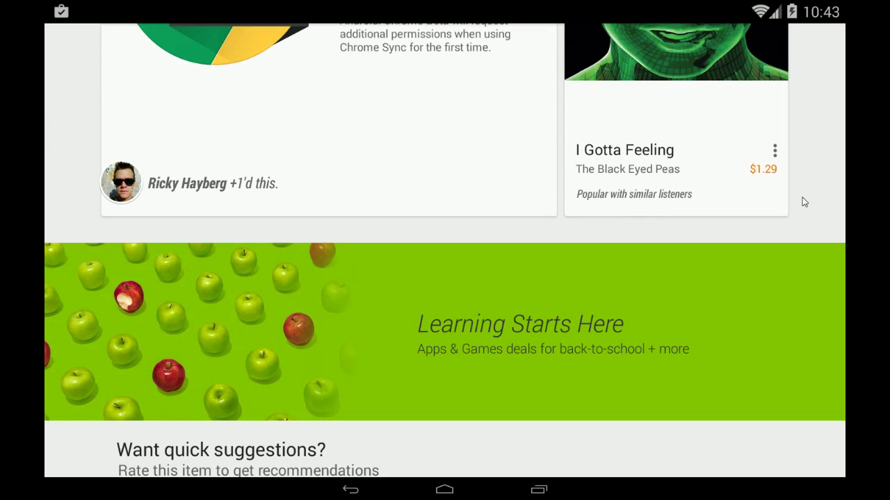
pyautogui.scroll(-7, 805, 202)
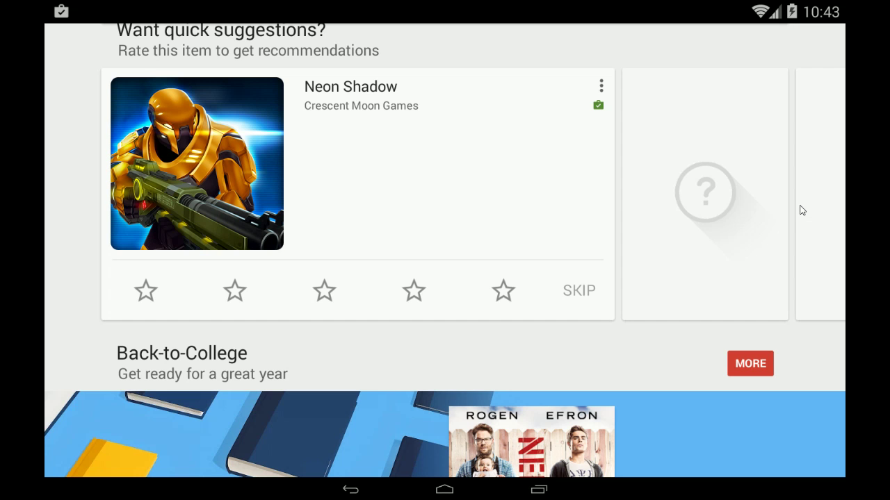
pyautogui.scroll(15, 802, 210)
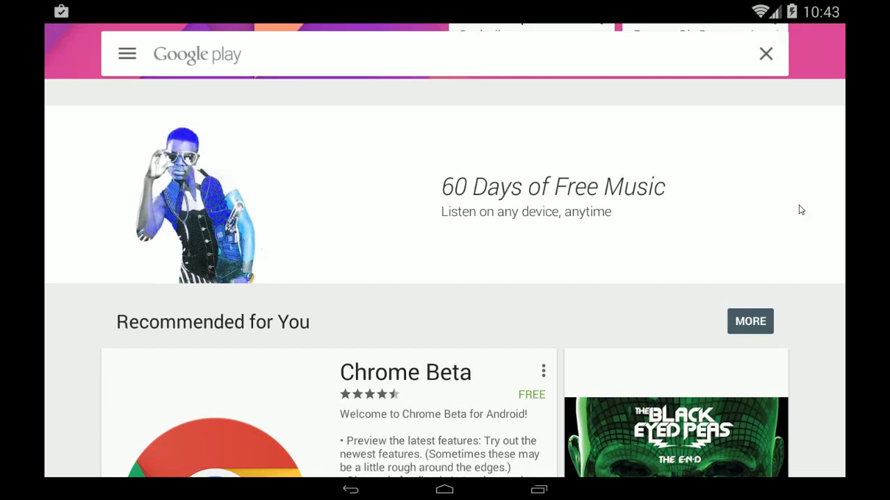
pyautogui.scroll(-5, 799, 210)
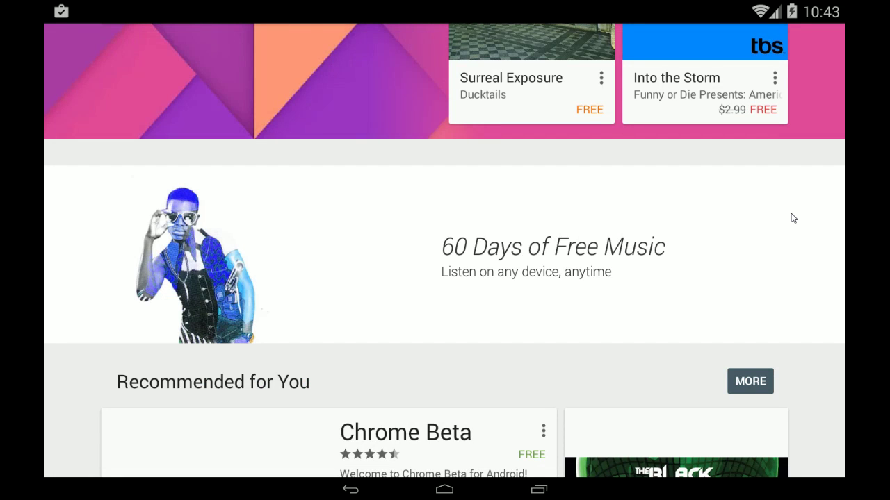
pyautogui.scroll(-8, 793, 218)
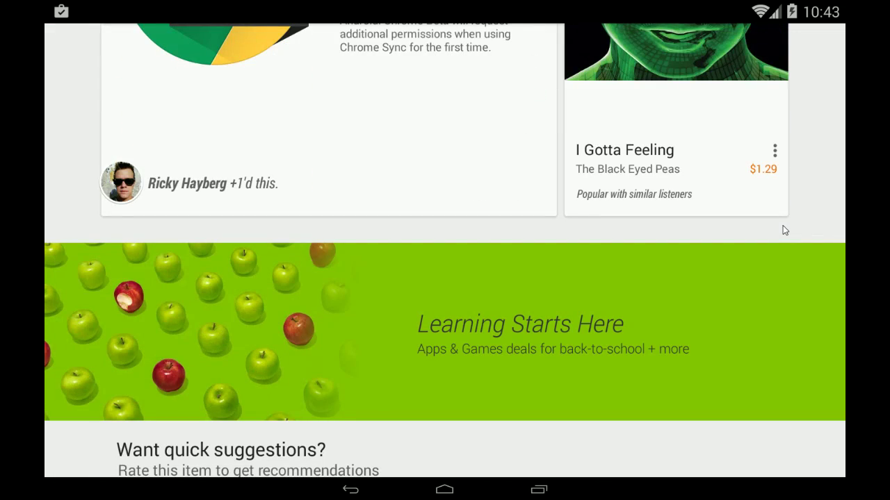
pyautogui.scroll(13, 785, 230)
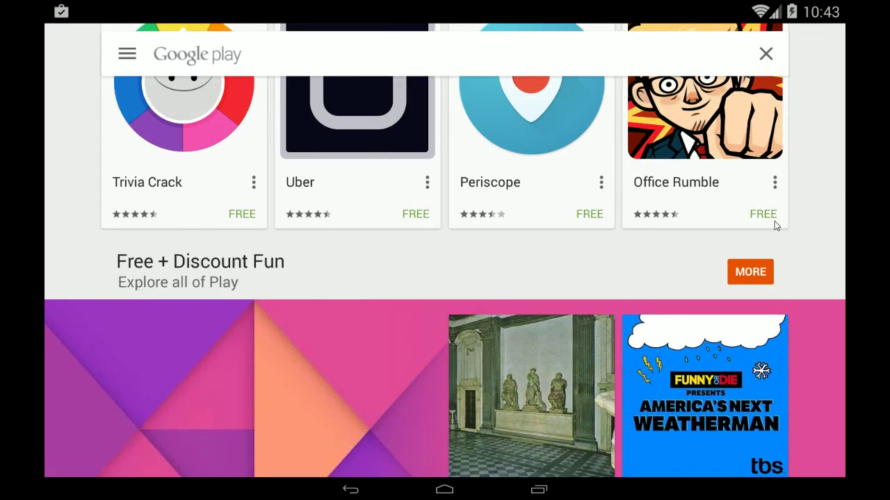
pyautogui.scroll(5, 774, 221)
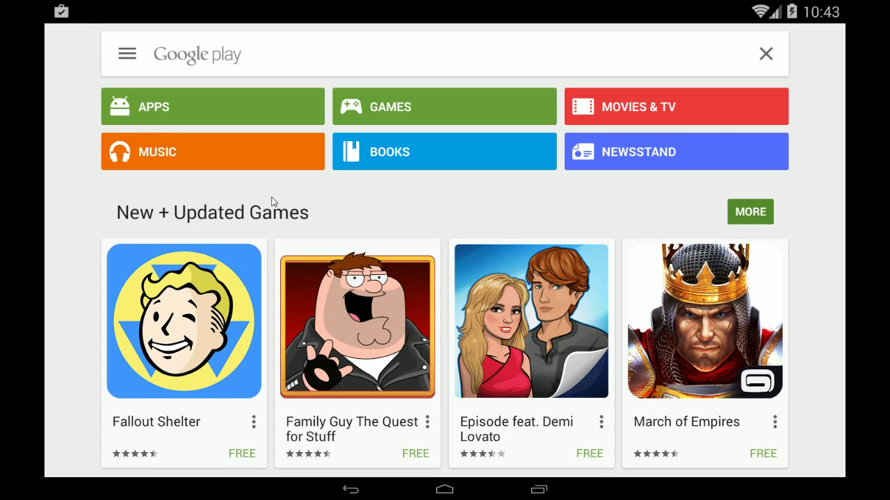
pyautogui.scroll(-5, 540, 335)
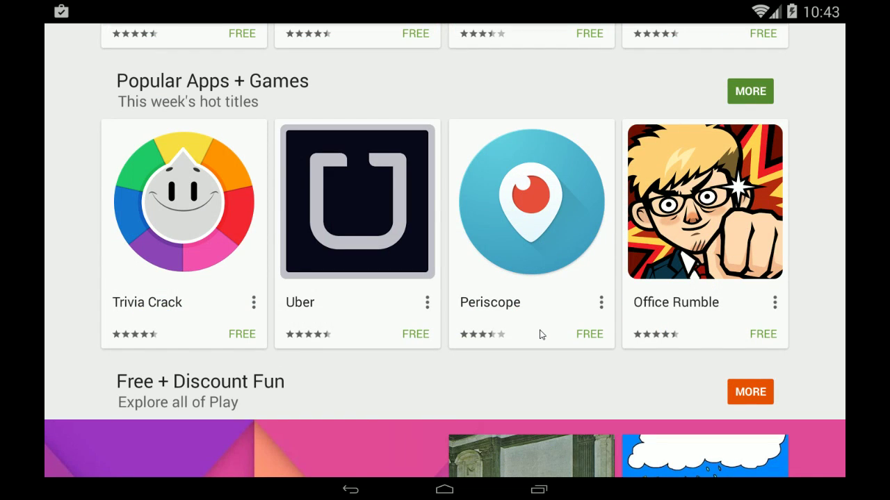
pyautogui.scroll(6, 540, 334)
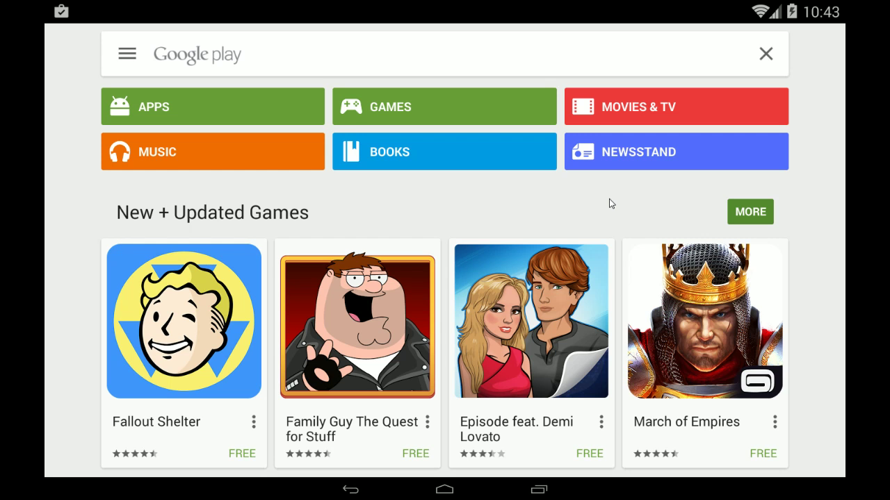
# Clear Play Games and Play Store from recent apps and launch Minecraft PE.
pyautogui.click(538, 489)
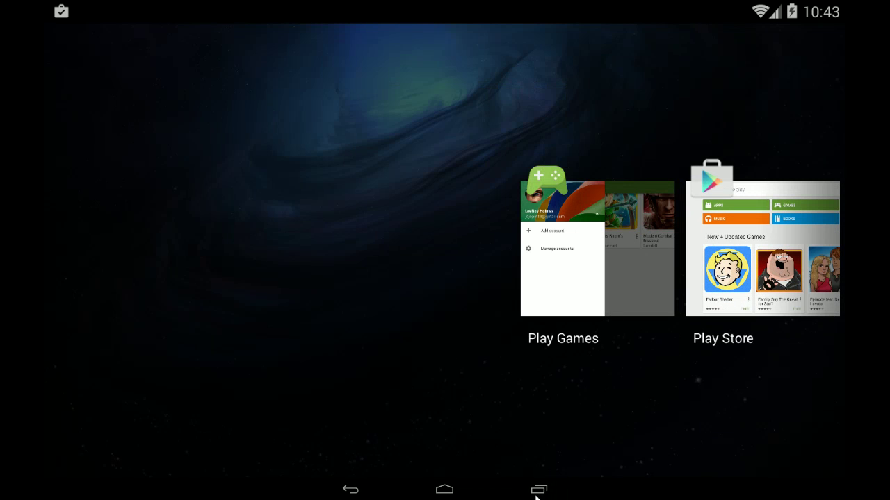
pyautogui.moveTo(565, 202); pyautogui.dragTo(566, 115)
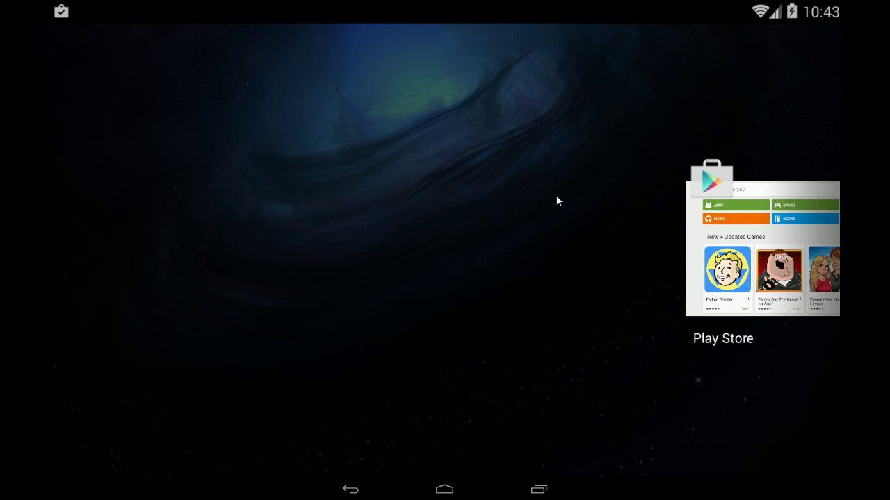
pyautogui.moveTo(688, 237); pyautogui.dragTo(681, 101)
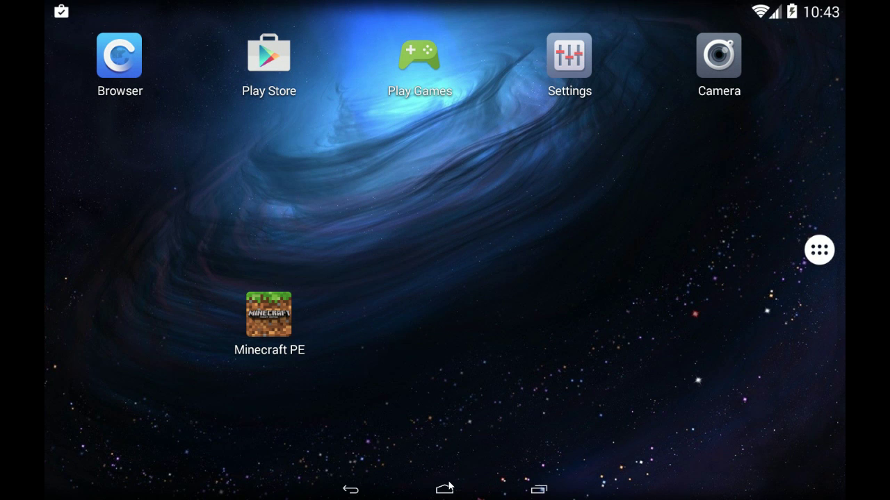
pyautogui.click(273, 320)
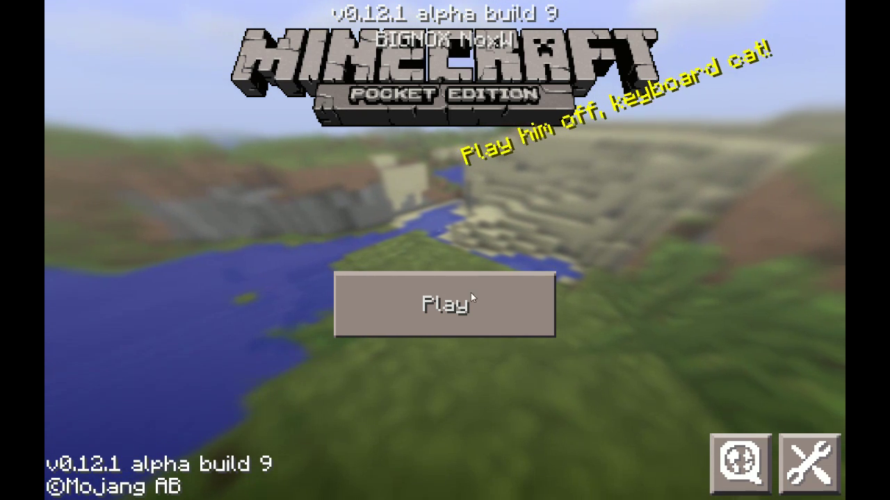
# Enter a new player name in Game options, then try the Difficulty and Third Person View sliders.
pyautogui.click(788, 484)
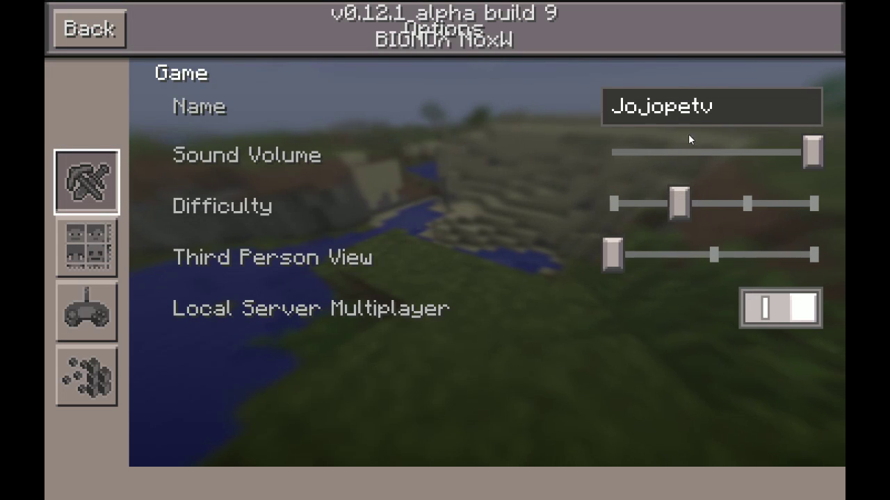
pyautogui.click(707, 113)
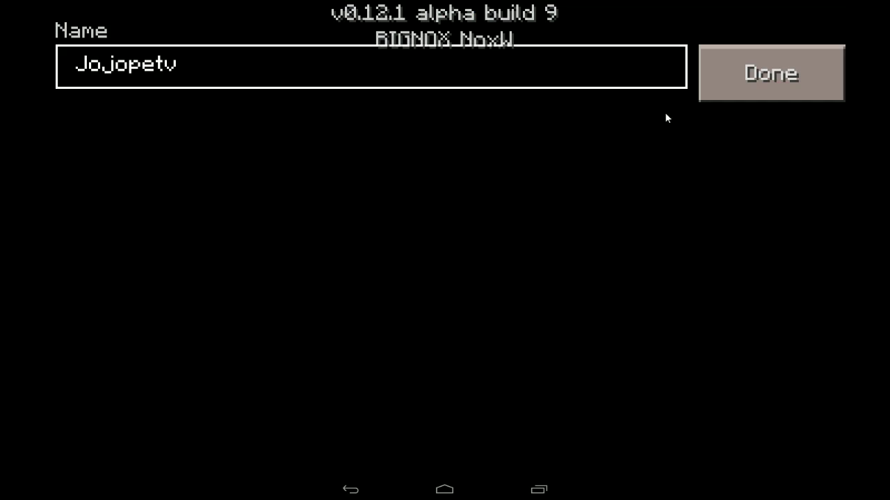
pyautogui.press('BackSpace')
pyautogui.press('BackSpace')
pyautogui.press('BackSpace')
pyautogui.press('BackSpace')
pyautogui.press('BackSpace')
pyautogui.press('BackSpace')
pyautogui.press('BackSpace')
pyautogui.press('BackSpace')
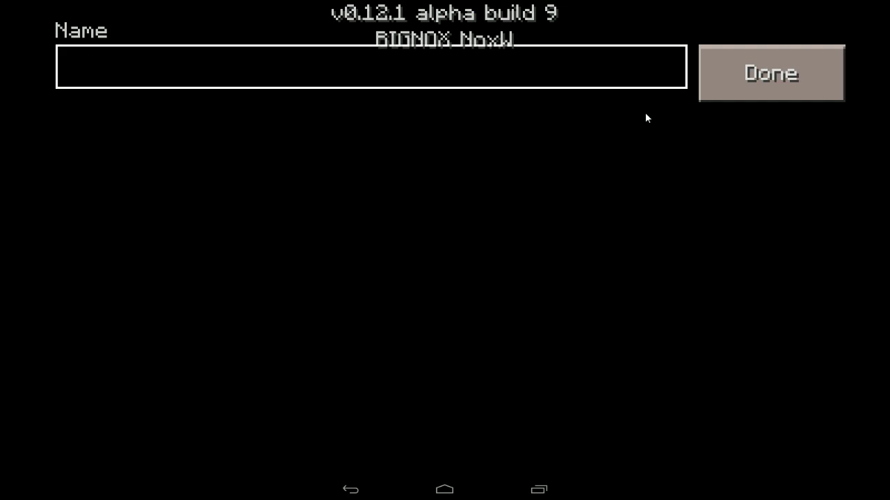
pyautogui.write('skimmy')
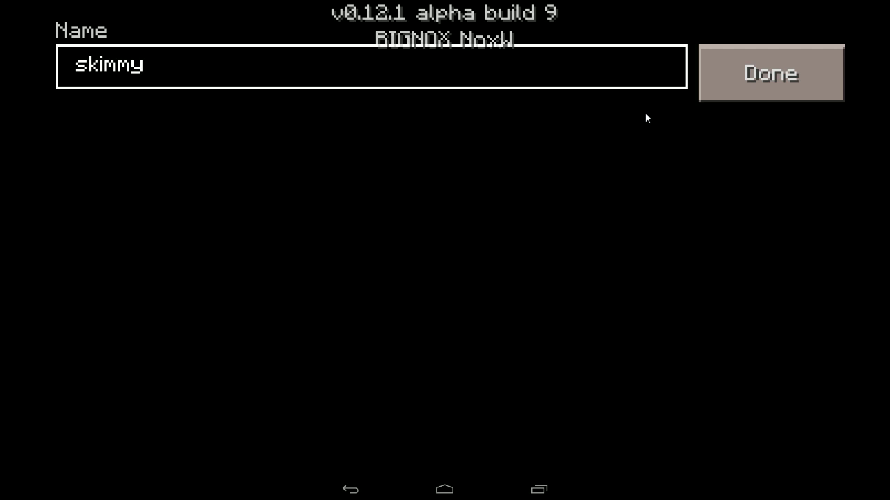
pyautogui.write('mcfly')
pyautogui.press('Home')
pyautogui.write('_')
pyautogui.click(748, 81)
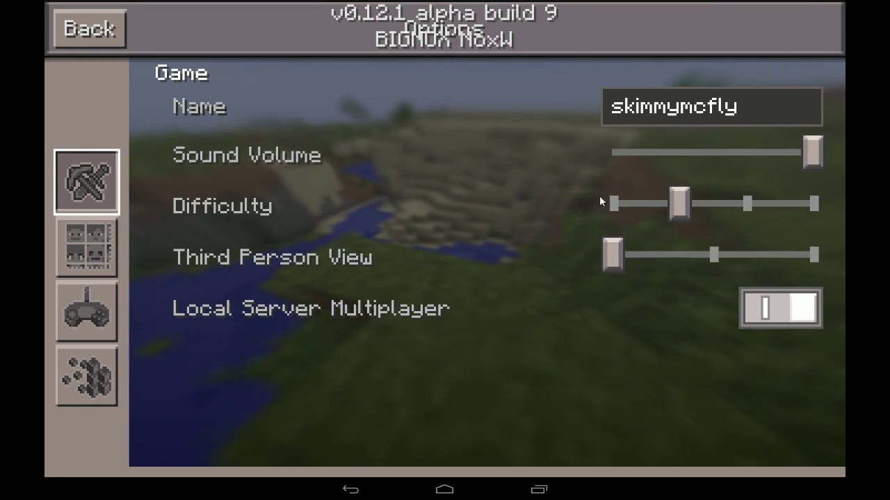
pyautogui.moveTo(680, 212)
pyautogui.mouseDown()
pyautogui.moveTo(807, 216)
pyautogui.moveTo(671, 214)
pyautogui.mouseUp()
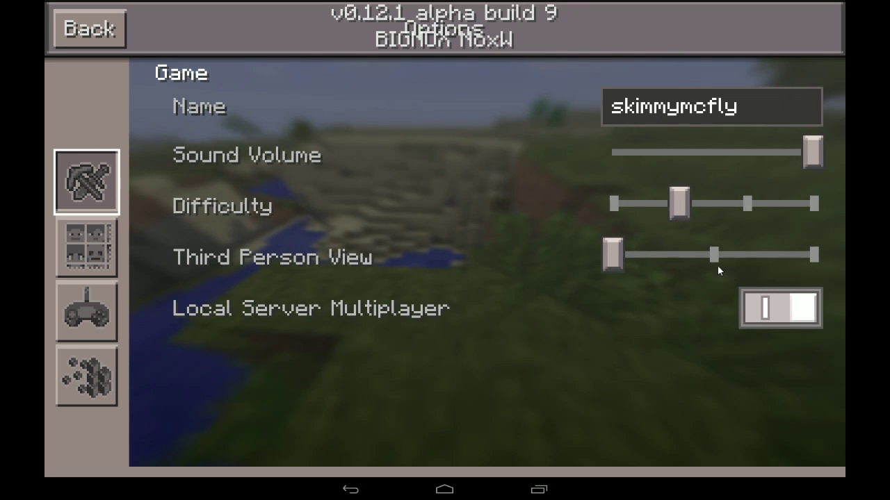
pyautogui.moveTo(611, 258); pyautogui.dragTo(530, 271)
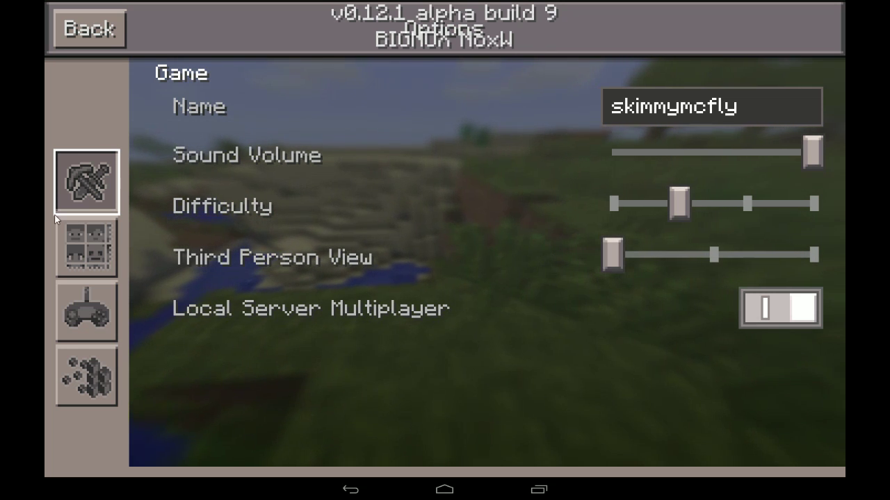
# Look through the Controls and Graphics settings, trying the field of view slider.
pyautogui.click(101, 315)
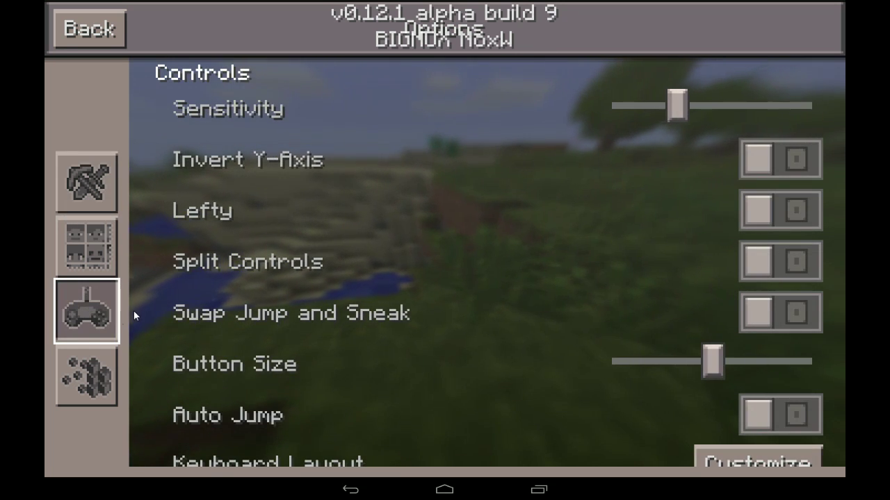
pyautogui.click(84, 376)
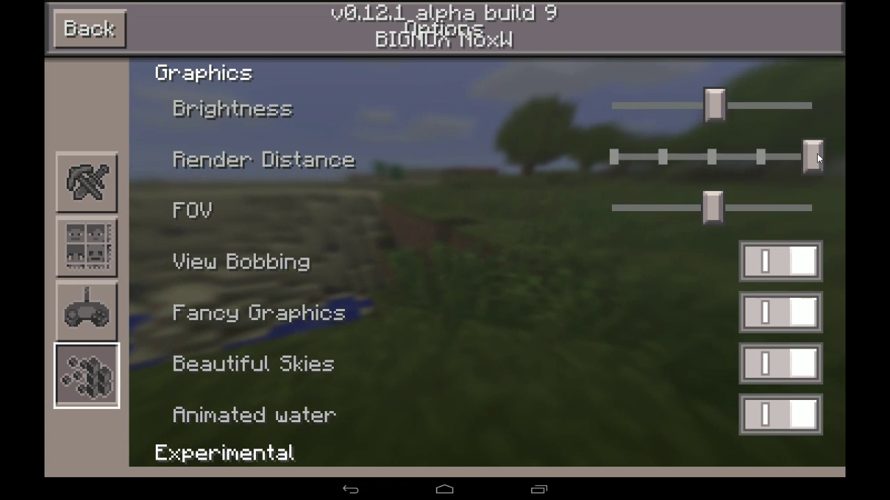
pyautogui.moveTo(723, 203)
pyautogui.mouseDown()
pyautogui.moveTo(789, 207)
pyautogui.moveTo(669, 209)
pyautogui.moveTo(737, 208)
pyautogui.moveTo(716, 212)
pyautogui.mouseUp()
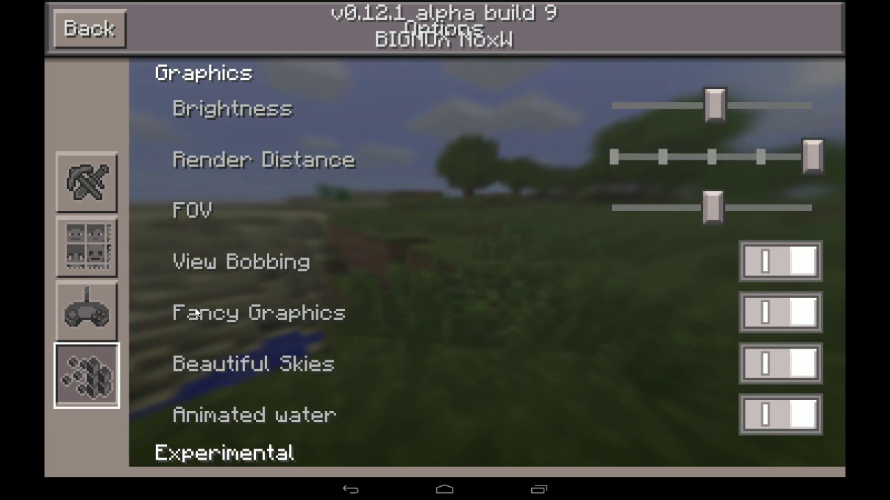
pyautogui.click(75, 324)
# Choose the City Folk Blacksmith skin and go back to the main menu.
pyautogui.click(70, 254)
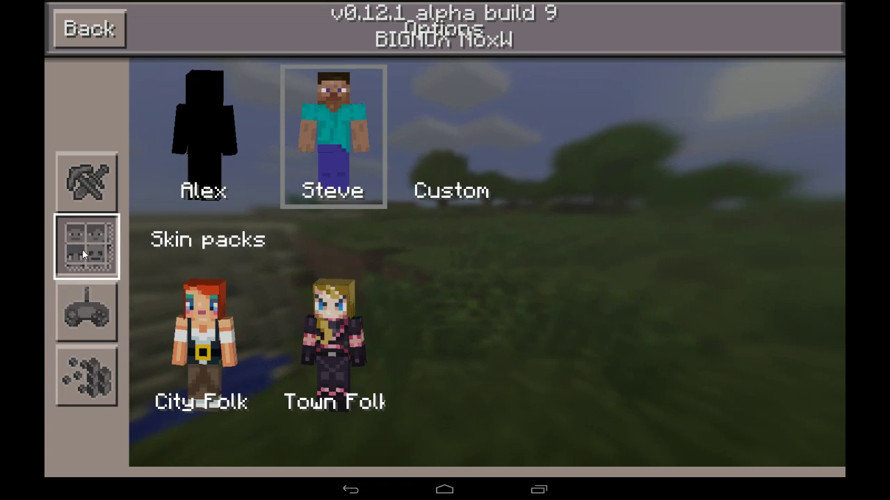
pyautogui.click(201, 142)
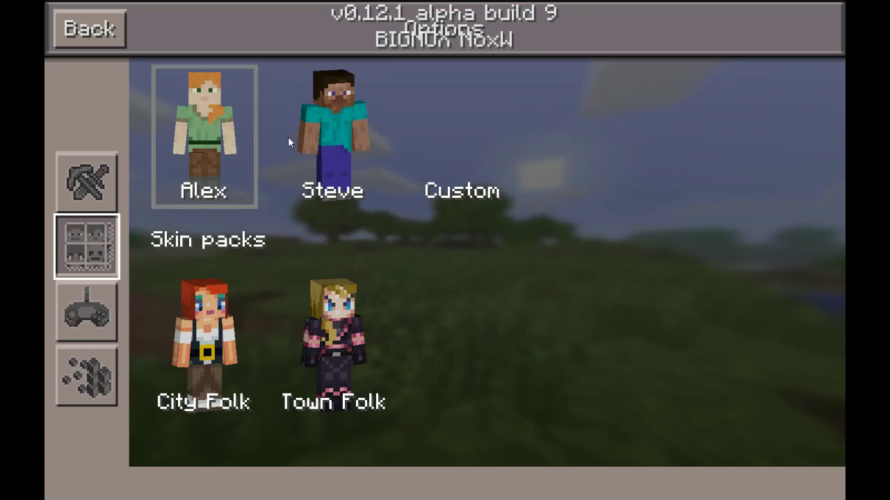
pyautogui.click(195, 343)
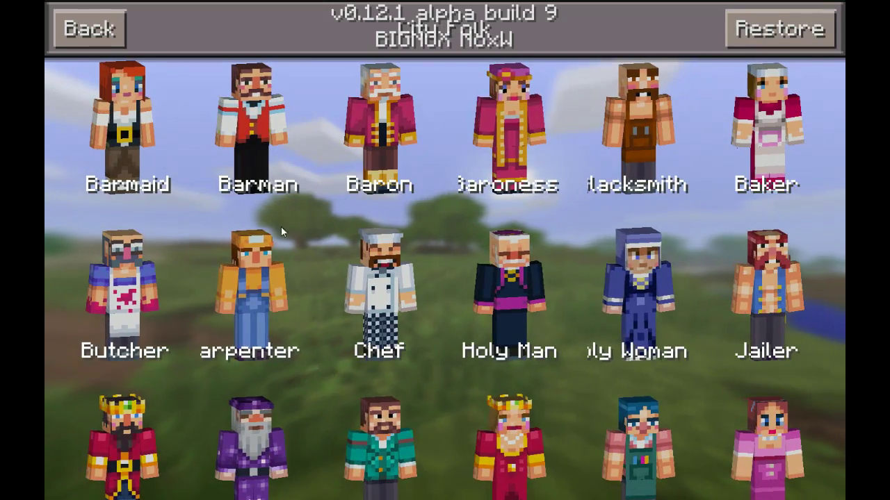
pyautogui.click(139, 298)
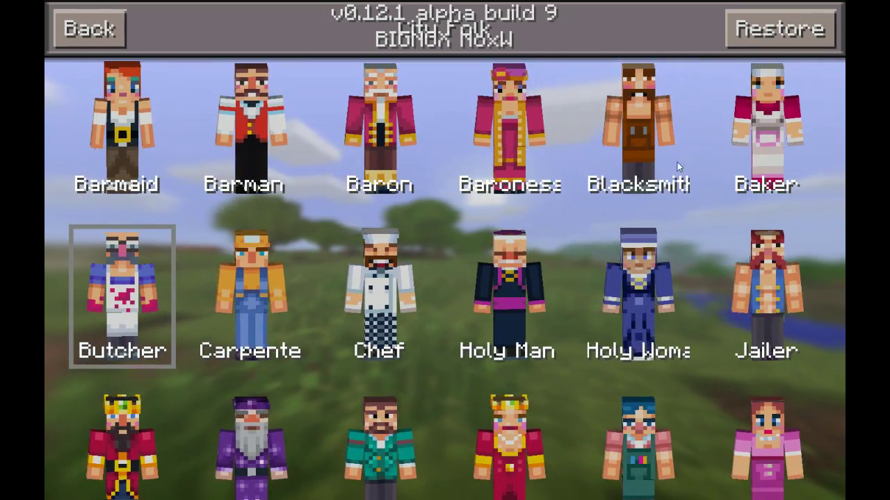
pyautogui.click(661, 135)
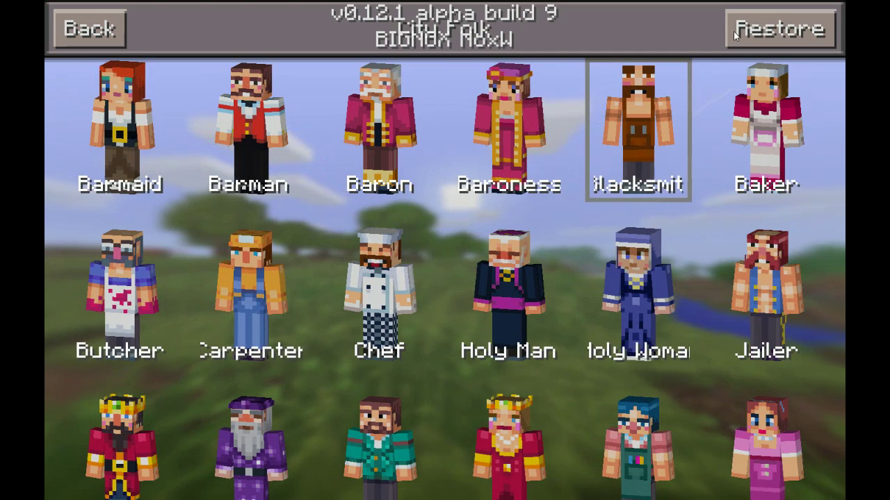
pyautogui.click(87, 31)
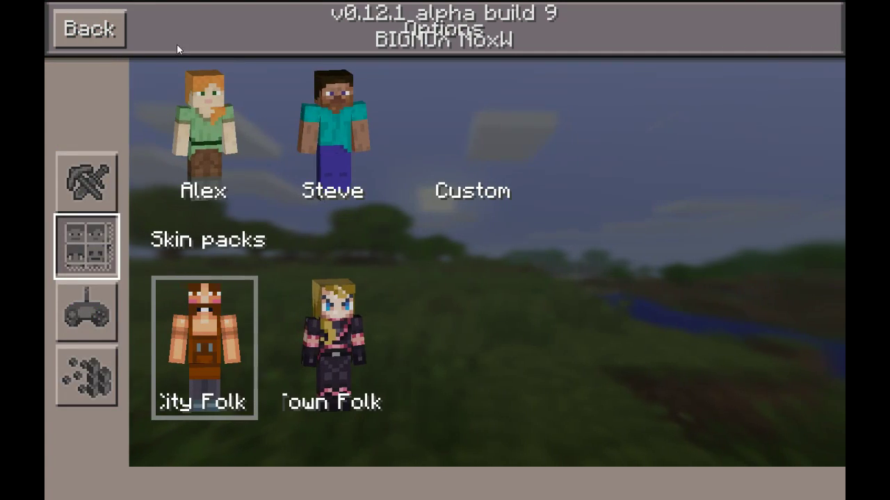
pyautogui.click(89, 29)
# Start a new world and rename it from 'My World' to 'homeworld'.
pyautogui.click(403, 301)
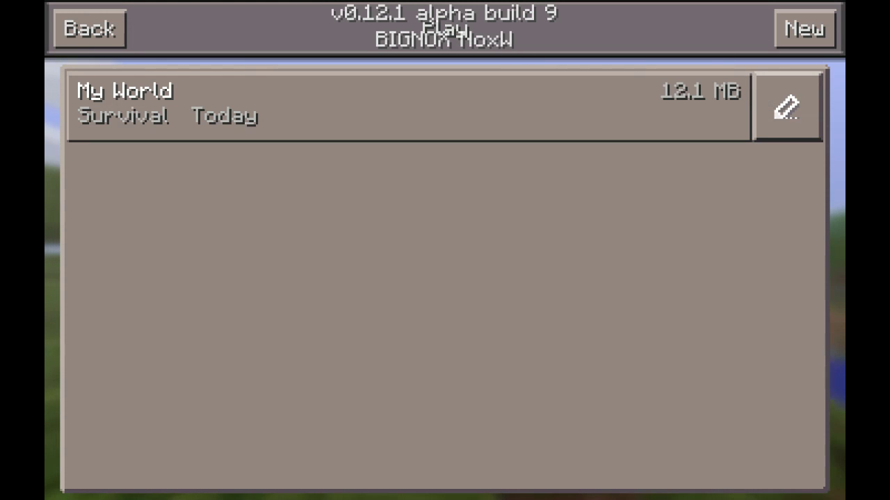
pyautogui.click(805, 29)
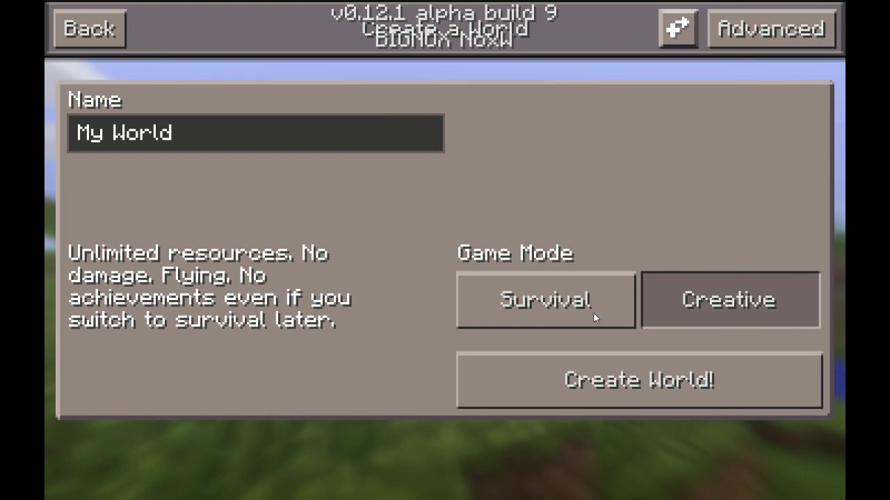
pyautogui.click(289, 132)
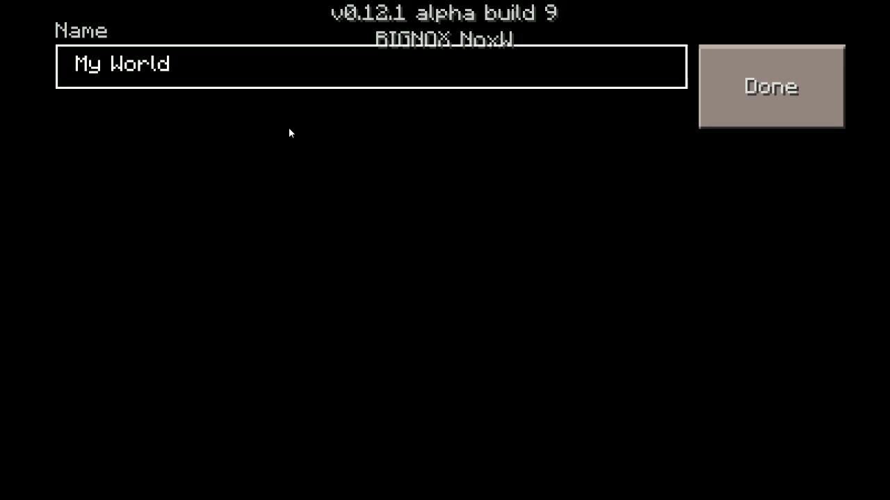
pyautogui.press('BackSpace')
pyautogui.press('BackSpace')
pyautogui.press('BackSpace')
pyautogui.press('BackSpace')
pyautogui.press('BackSpace')
pyautogui.press('BackSpace')
pyautogui.press('BackSpace')
pyautogui.press('BackSpace')
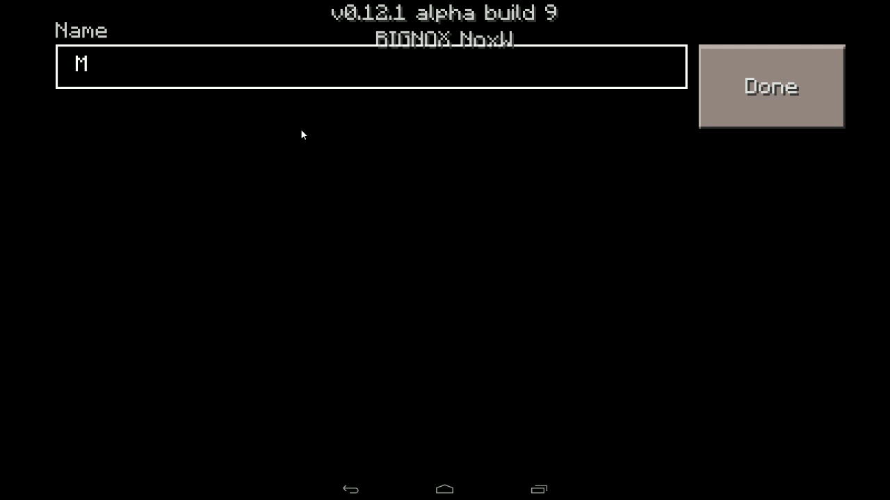
pyautogui.write('homeworld')
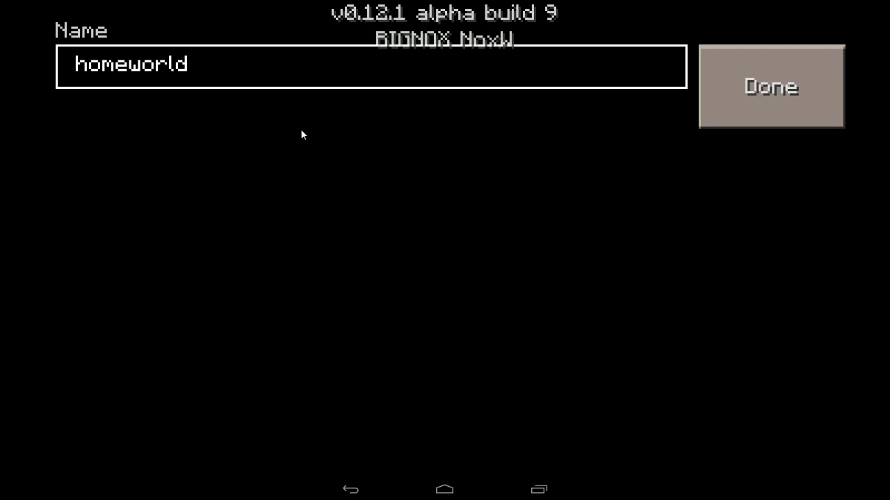
pyautogui.press('Home')
pyautogui.write('_')
pyautogui.click(735, 84)
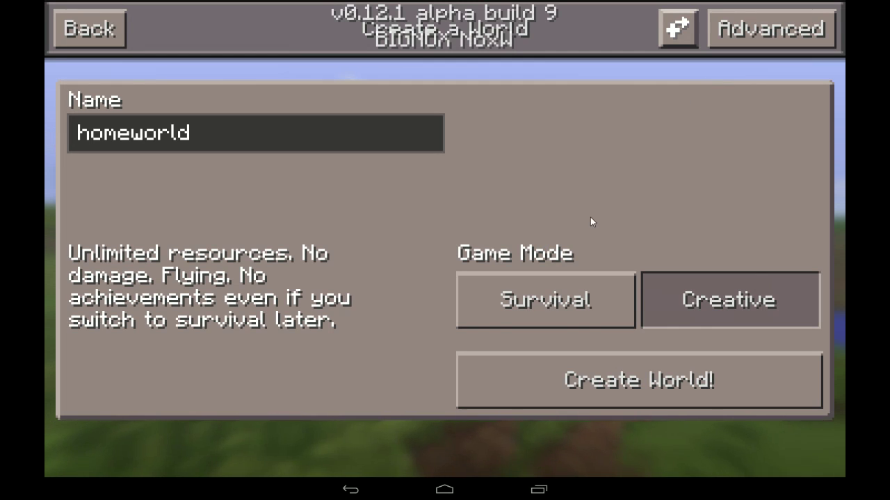
# Keep Creative mode, enter seed 'Nyan' under Advanced, and create the world.
pyautogui.click(549, 300)
pyautogui.click(739, 315)
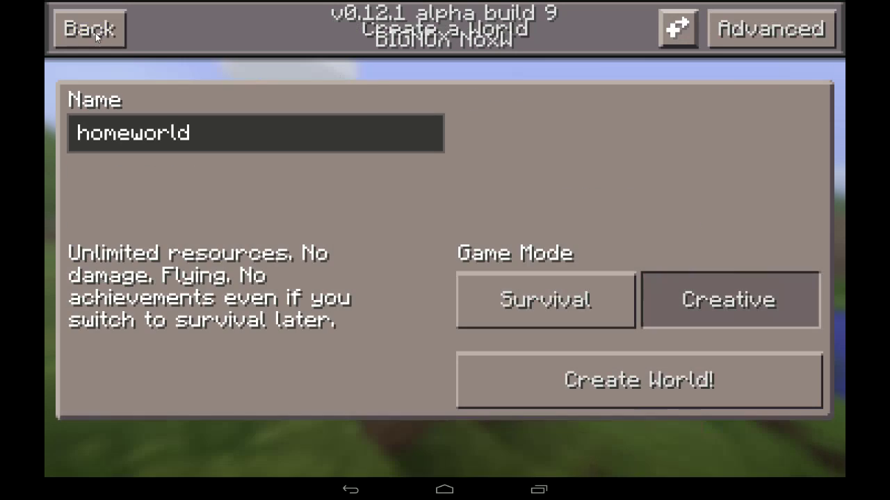
pyautogui.click(787, 31)
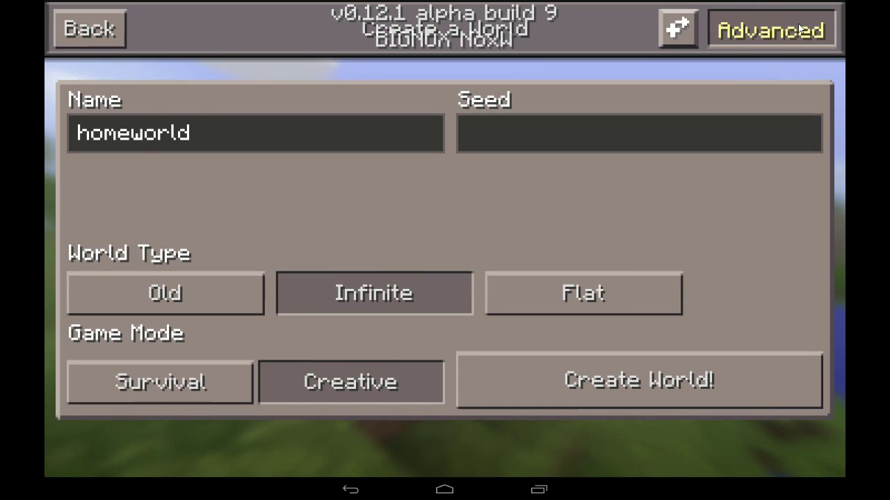
pyautogui.click(530, 144)
pyautogui.write('Nyan')
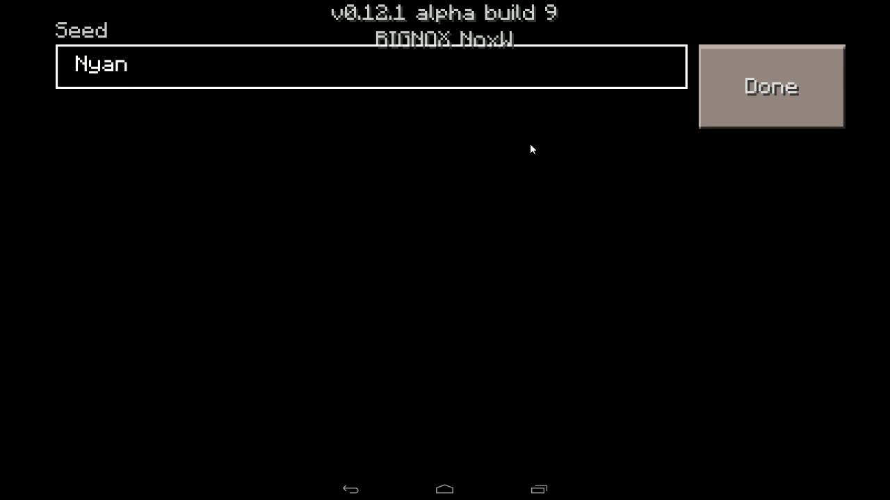
pyautogui.click(733, 89)
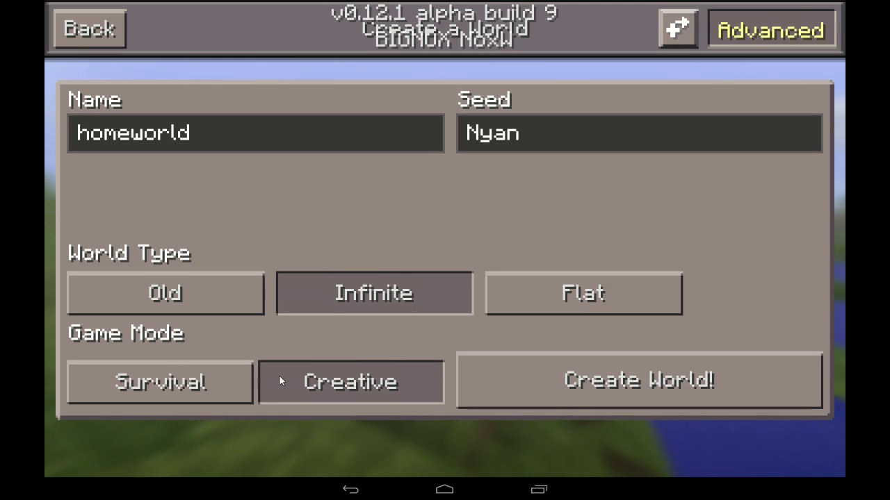
pyautogui.click(640, 389)
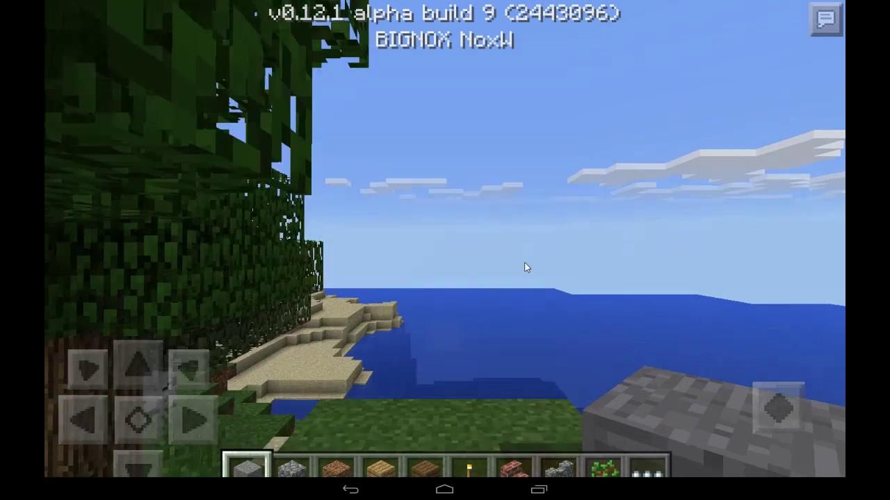